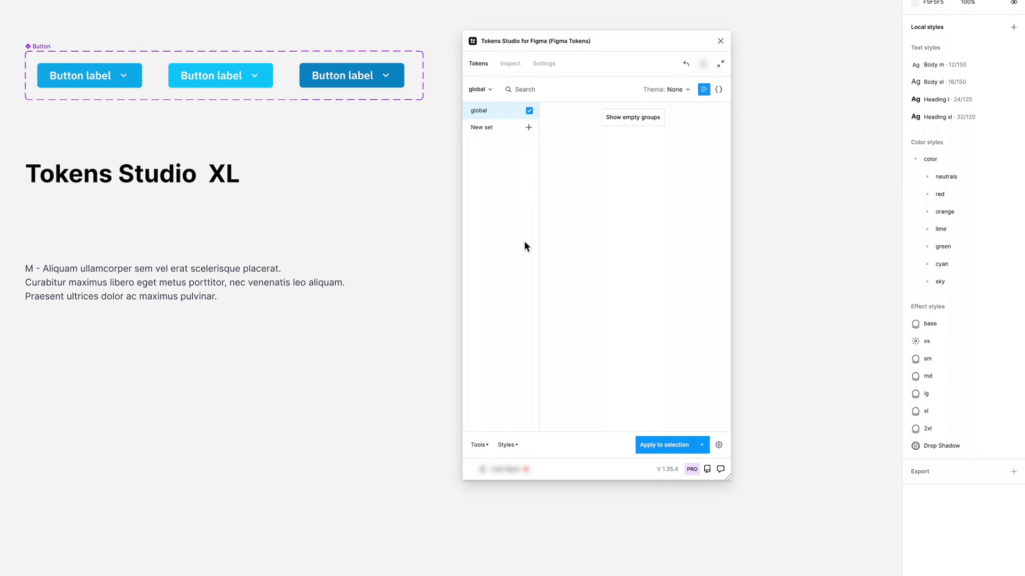
Import the file's color, text and shadow styles to preview them as new tokens.
{"action": "left_click", "coordinate": [513, 445]}
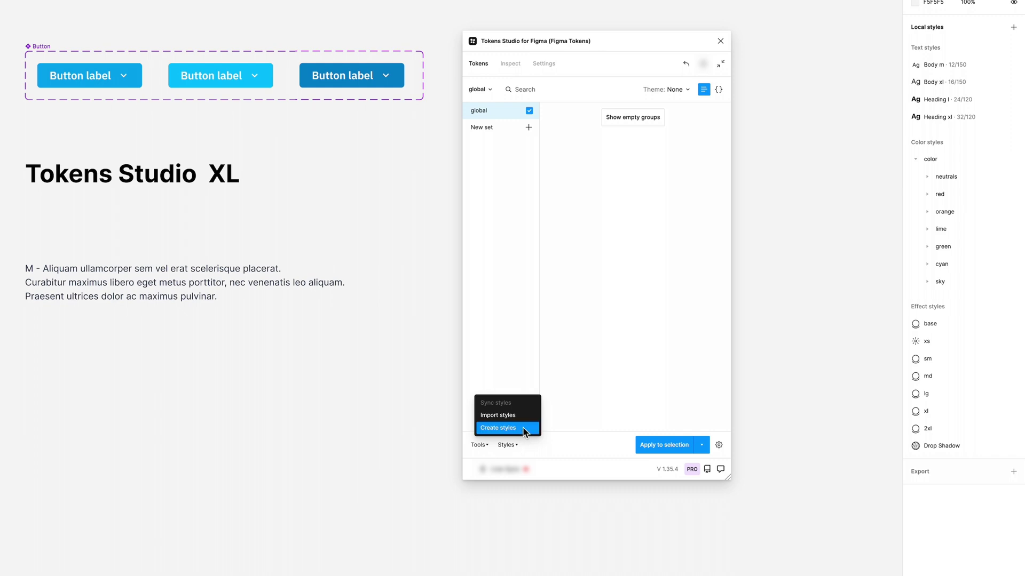
{"action": "left_click", "coordinate": [530, 415]}
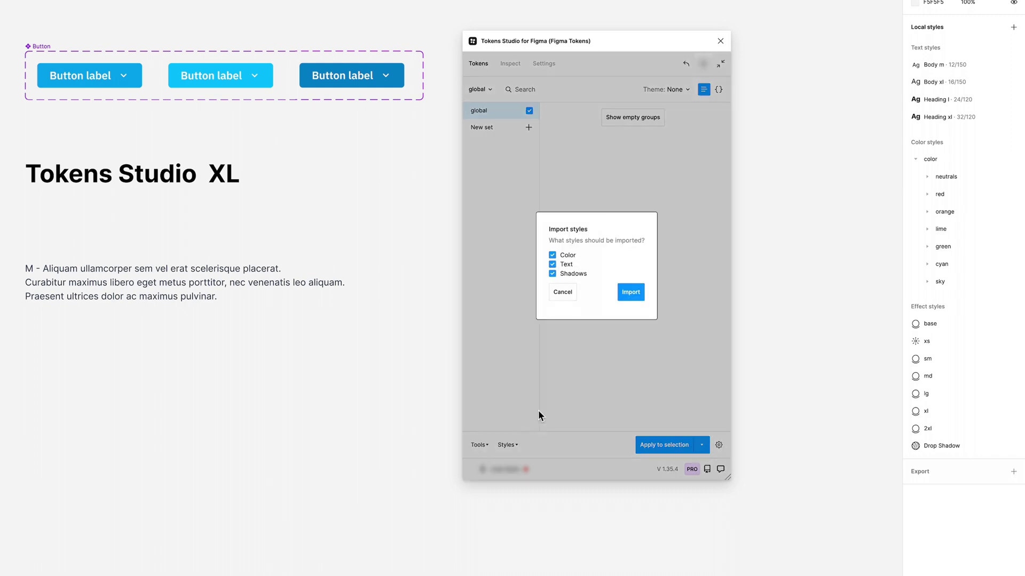
{"action": "left_click", "coordinate": [637, 298]}
{"action": "scroll", "coordinate": [635, 299], "scroll_direction": "down", "scroll_amount": 1}
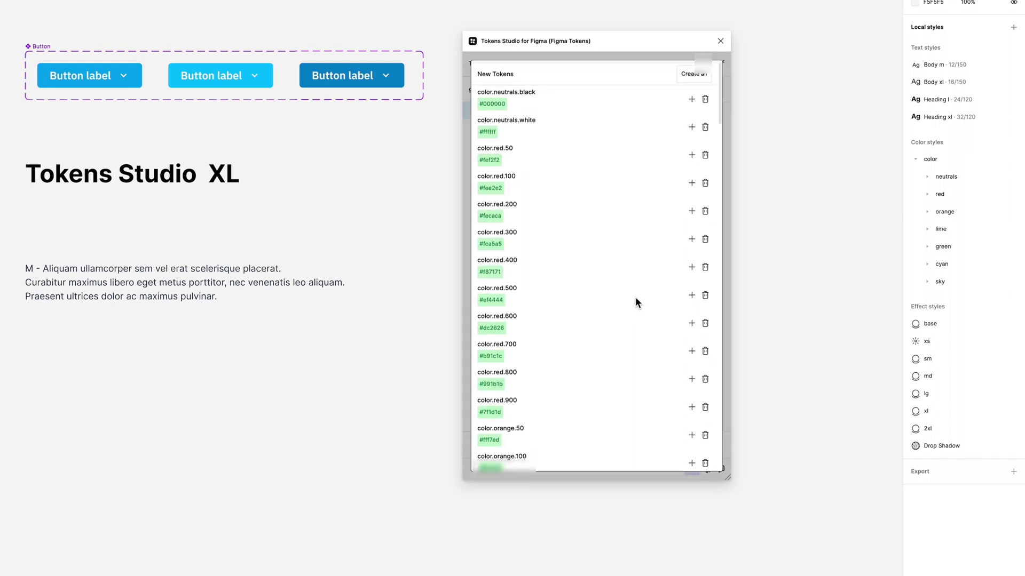
{"action": "scroll", "coordinate": [635, 299], "scroll_direction": "down", "scroll_amount": 8}
{"action": "scroll", "coordinate": [634, 302], "scroll_direction": "down", "scroll_amount": 5}
{"action": "scroll", "coordinate": [635, 302], "scroll_direction": "down", "scroll_amount": 5}
{"action": "scroll", "coordinate": [635, 302], "scroll_direction": "down", "scroll_amount": 5}
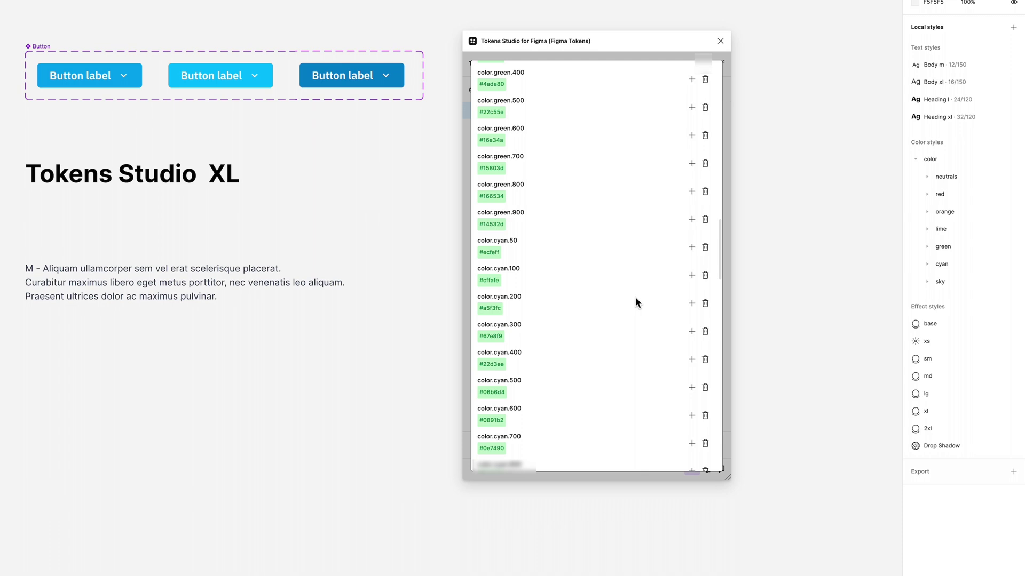
{"action": "scroll", "coordinate": [635, 301], "scroll_direction": "down", "scroll_amount": 5}
{"action": "scroll", "coordinate": [635, 302], "scroll_direction": "down", "scroll_amount": 2}
{"action": "scroll", "coordinate": [635, 302], "scroll_direction": "down", "scroll_amount": 1}
{"action": "scroll", "coordinate": [635, 302], "scroll_direction": "down", "scroll_amount": 1}
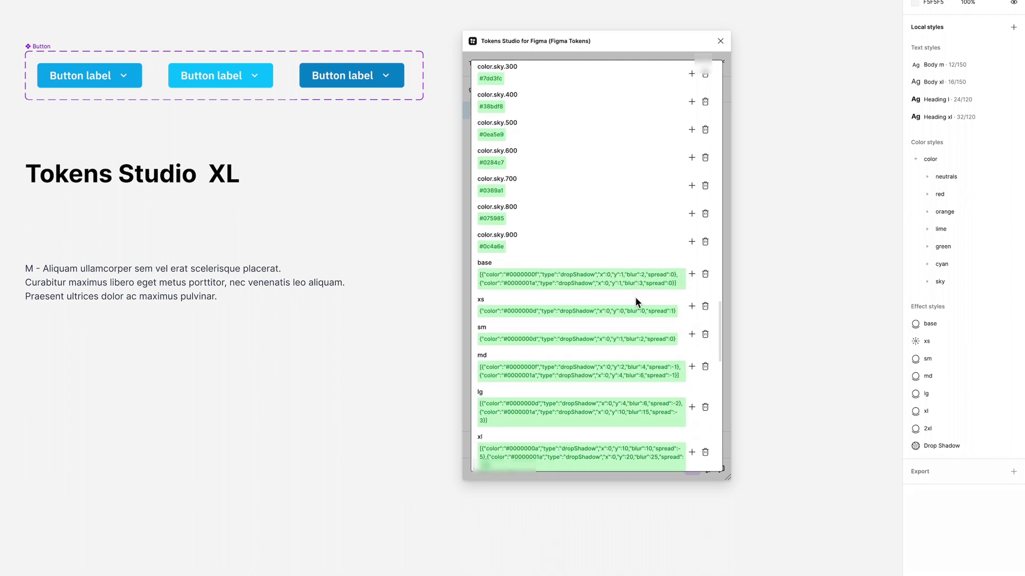
{"action": "scroll", "coordinate": [634, 302], "scroll_direction": "down", "scroll_amount": 1}
{"action": "scroll", "coordinate": [635, 302], "scroll_direction": "down", "scroll_amount": 5}
{"action": "scroll", "coordinate": [634, 301], "scroll_direction": "down", "scroll_amount": 5}
{"action": "scroll", "coordinate": [635, 302], "scroll_direction": "down", "scroll_amount": 5}
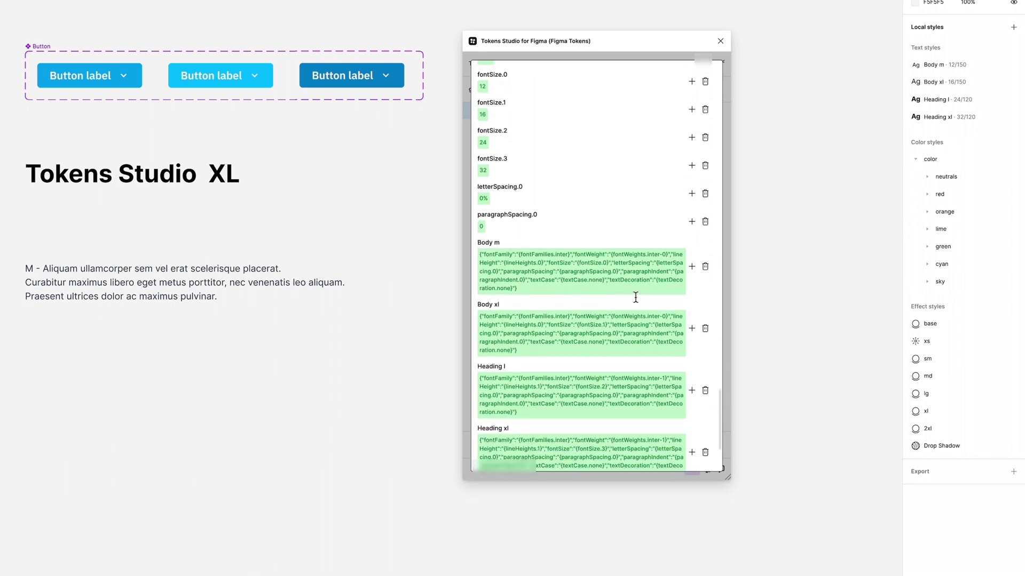
{"action": "scroll", "coordinate": [634, 297], "scroll_direction": "down", "scroll_amount": 5}
Import all new tokens, then inspect the Heading xl, Heading l, Body xl and Body m styles.
{"action": "left_click", "coordinate": [695, 456]}
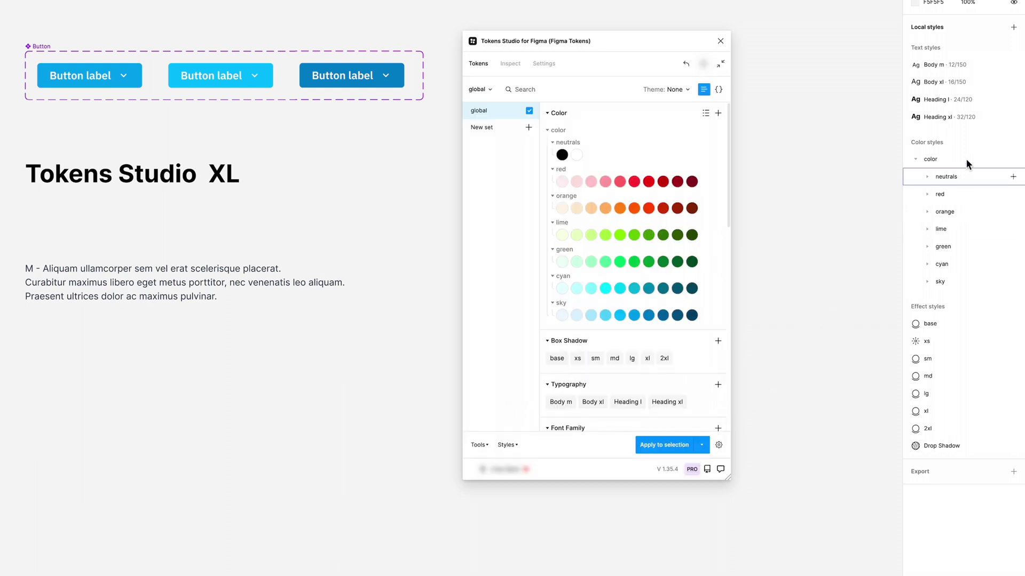
{"action": "left_click", "coordinate": [1013, 118]}
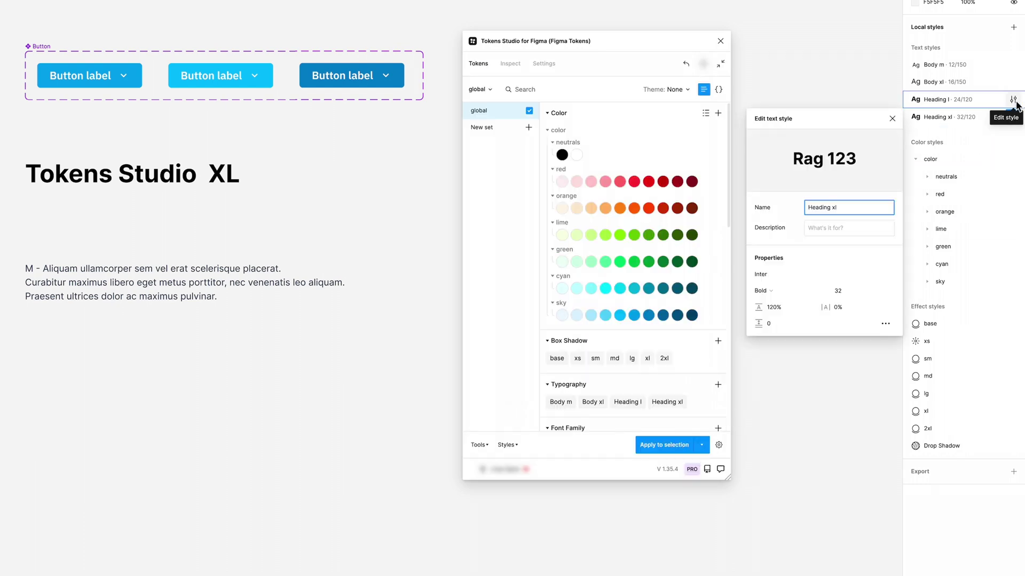
{"action": "left_click", "coordinate": [1012, 100]}
{"action": "left_click", "coordinate": [1012, 81]}
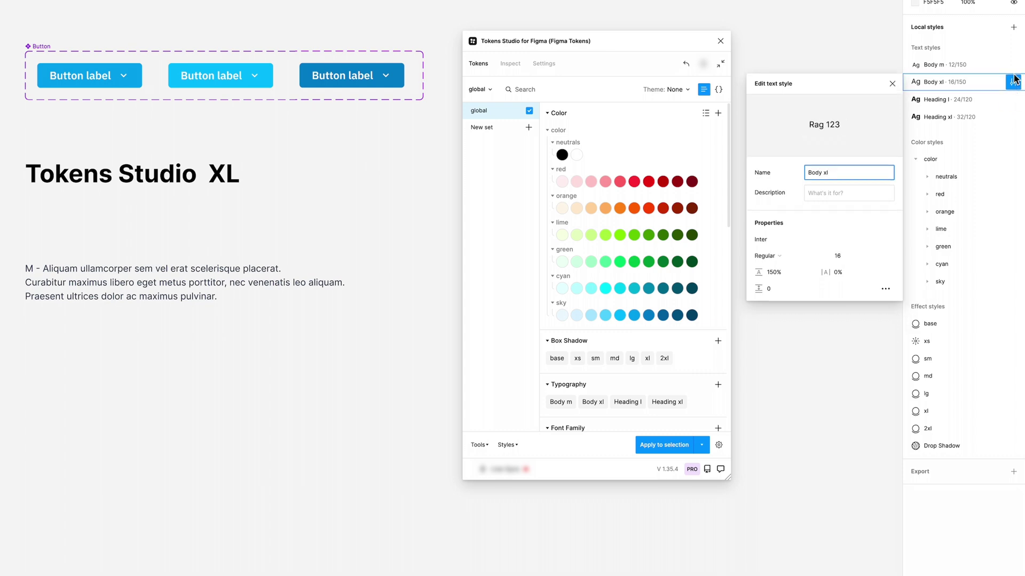
{"action": "left_click", "coordinate": [1013, 64]}
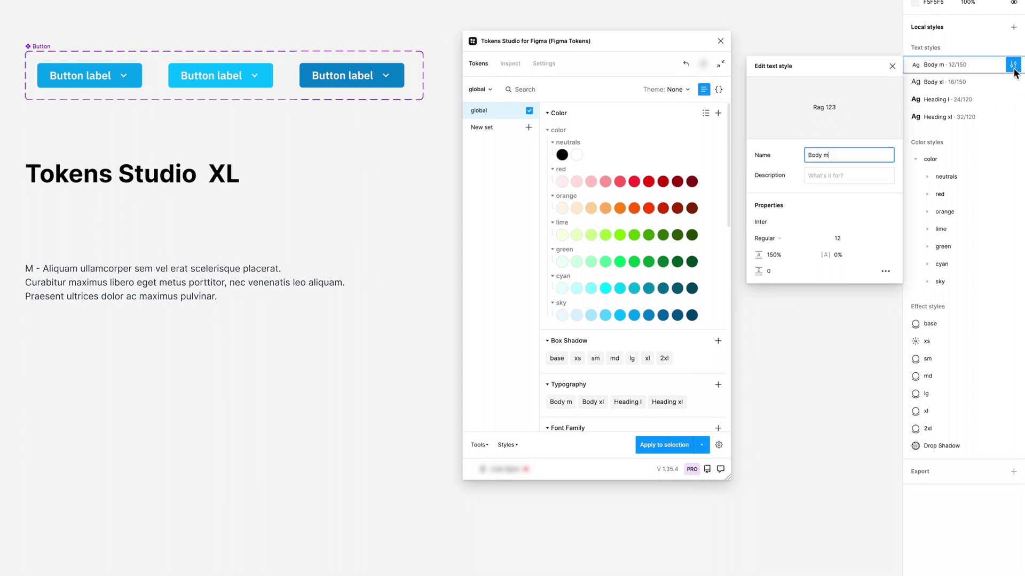
{"action": "left_click", "coordinate": [784, 353]}
{"action": "scroll", "coordinate": [708, 364], "scroll_direction": "down", "scroll_amount": 1}
{"action": "scroll", "coordinate": [709, 364], "scroll_direction": "down", "scroll_amount": 5}
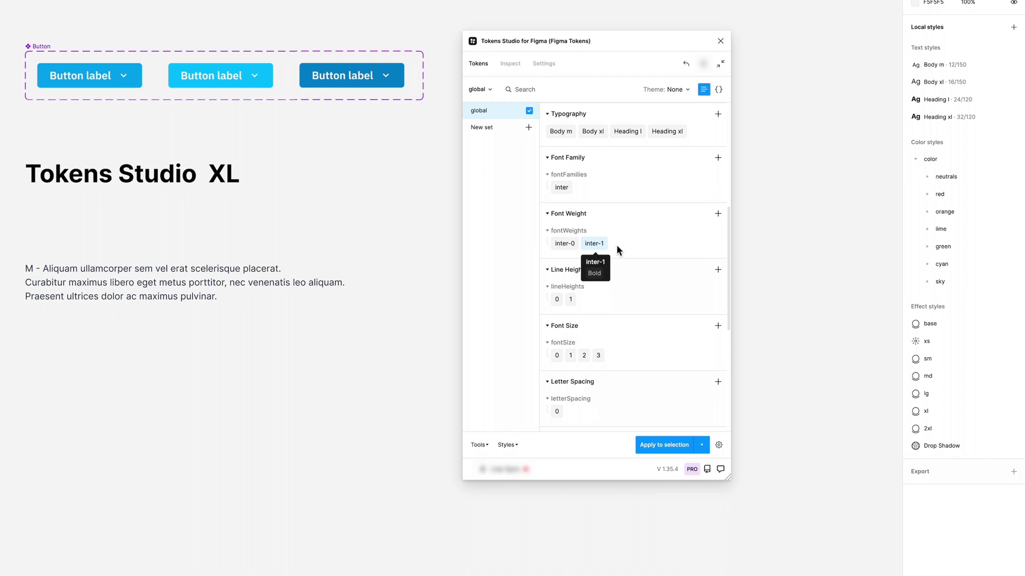
{"action": "scroll", "coordinate": [644, 250], "scroll_direction": "down", "scroll_amount": 1}
{"action": "scroll", "coordinate": [644, 249], "scroll_direction": "down", "scroll_amount": 1}
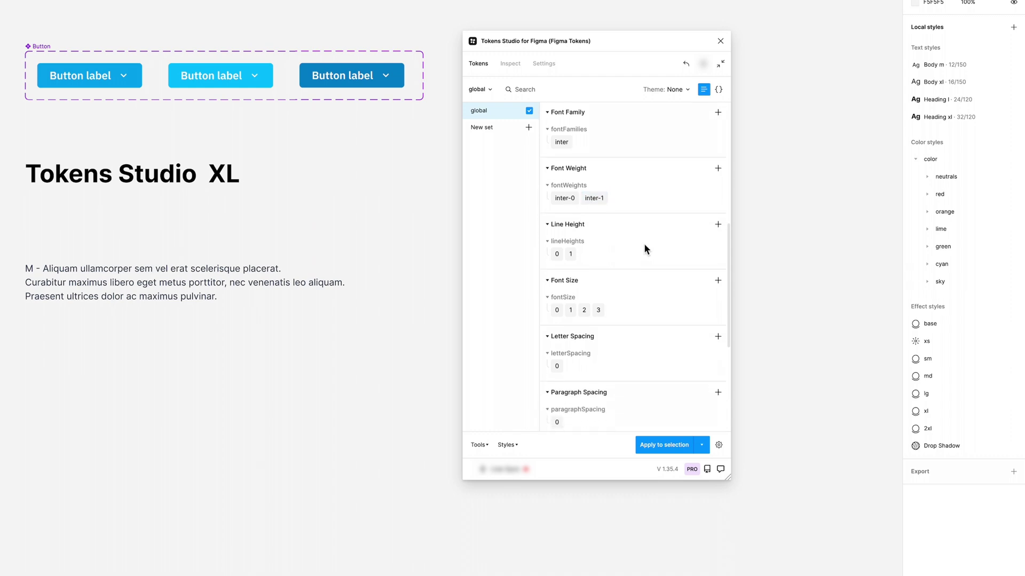
{"action": "scroll", "coordinate": [644, 249], "scroll_direction": "down", "scroll_amount": 1}
{"action": "scroll", "coordinate": [644, 249], "scroll_direction": "down", "scroll_amount": 1}
{"action": "scroll", "coordinate": [644, 249], "scroll_direction": "down", "scroll_amount": 1}
{"action": "scroll", "coordinate": [644, 249], "scroll_direction": "down", "scroll_amount": 1}
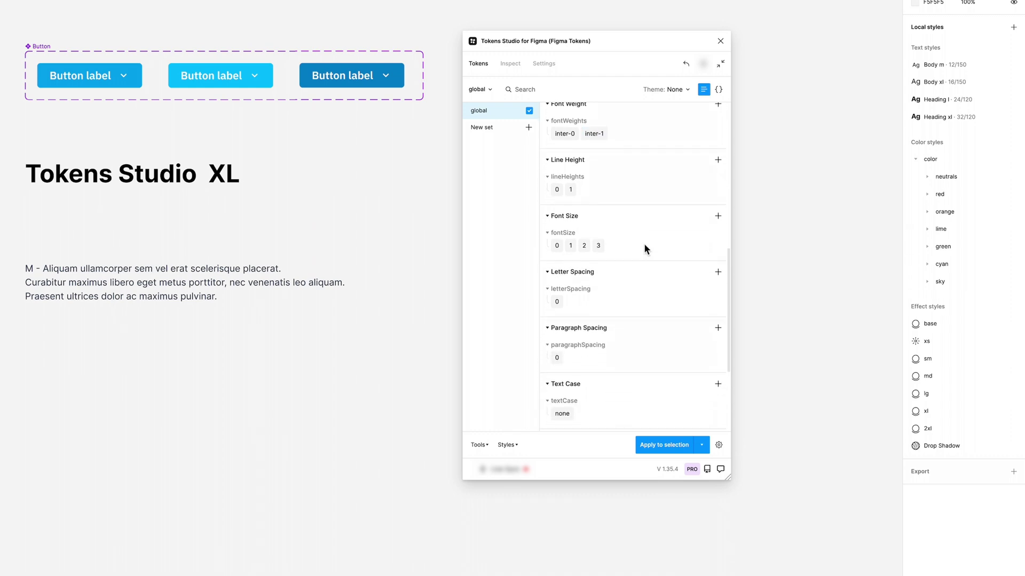
{"action": "scroll", "coordinate": [644, 249], "scroll_direction": "down", "scroll_amount": 1}
{"action": "scroll", "coordinate": [644, 248], "scroll_direction": "down", "scroll_amount": 1}
{"action": "scroll", "coordinate": [644, 249], "scroll_direction": "down", "scroll_amount": 1}
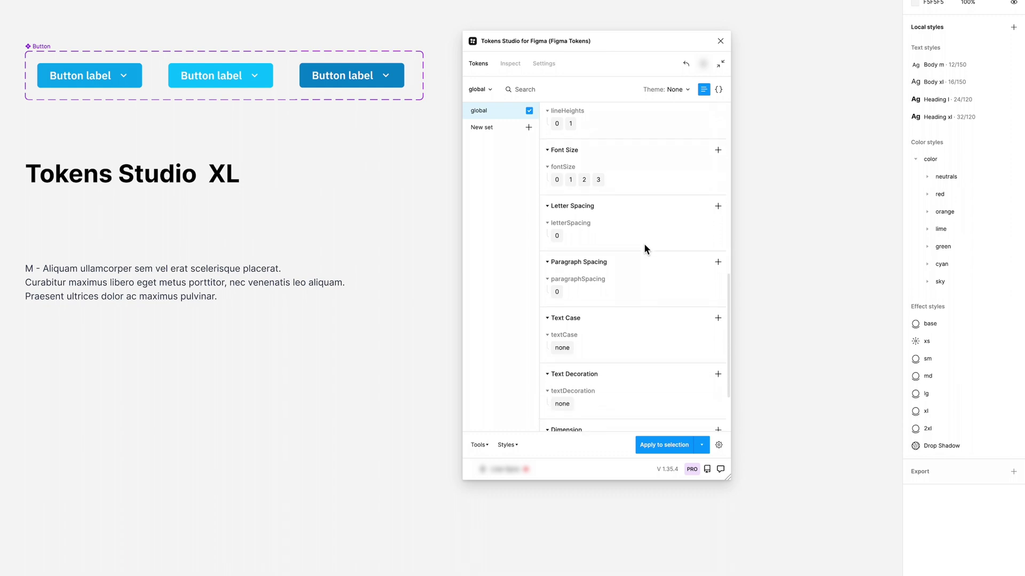
{"action": "scroll", "coordinate": [644, 250], "scroll_direction": "down", "scroll_amount": 2}
{"action": "scroll", "coordinate": [643, 249], "scroll_direction": "down", "scroll_amount": 1}
{"action": "scroll", "coordinate": [644, 249], "scroll_direction": "up", "scroll_amount": 1}
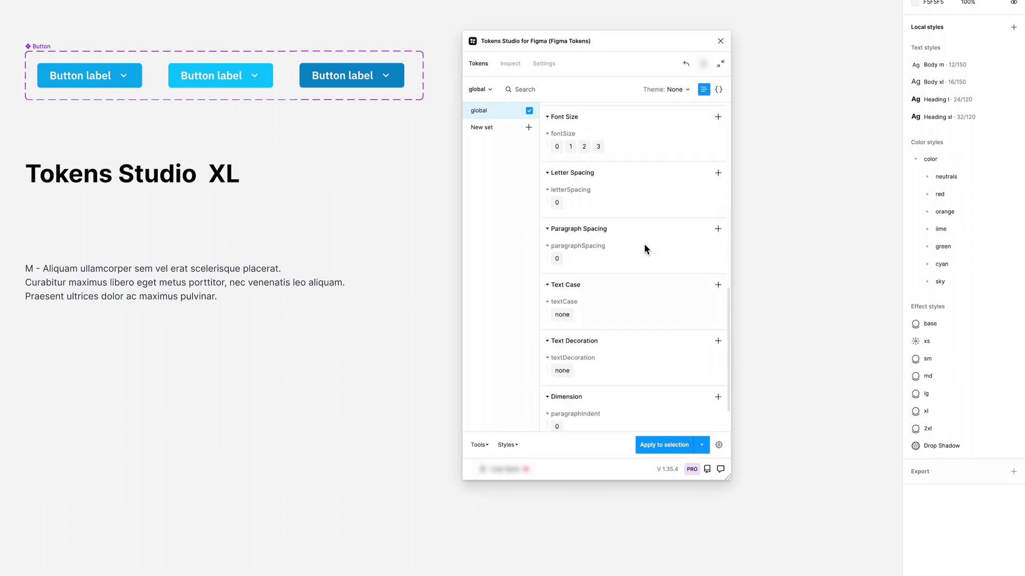
{"action": "scroll", "coordinate": [644, 248], "scroll_direction": "up", "scroll_amount": 5}
{"action": "scroll", "coordinate": [644, 249], "scroll_direction": "up", "scroll_amount": 3}
{"action": "scroll", "coordinate": [647, 245], "scroll_direction": "up", "scroll_amount": 2}
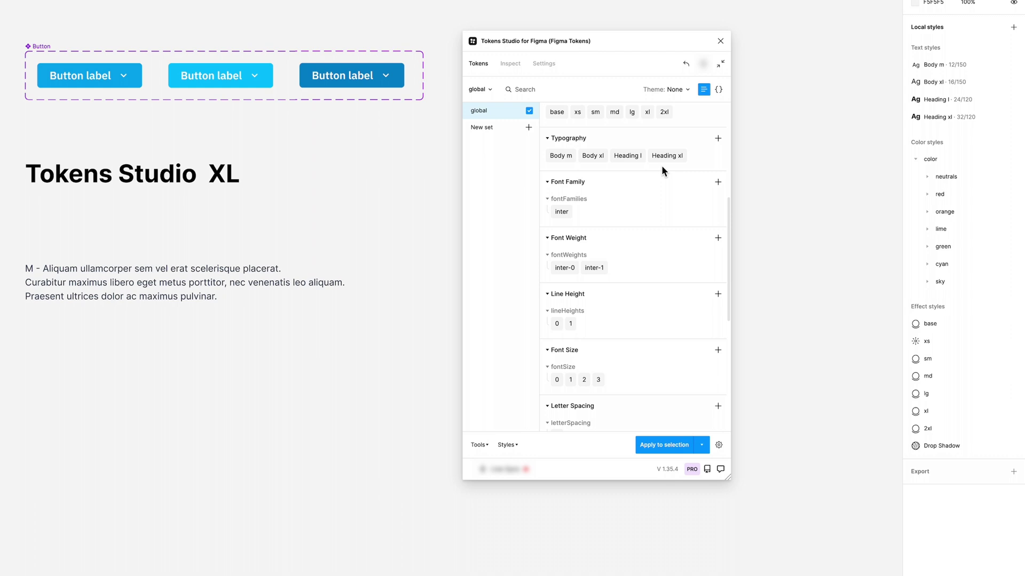
{"action": "mouse_move", "coordinate": [561, 155]}
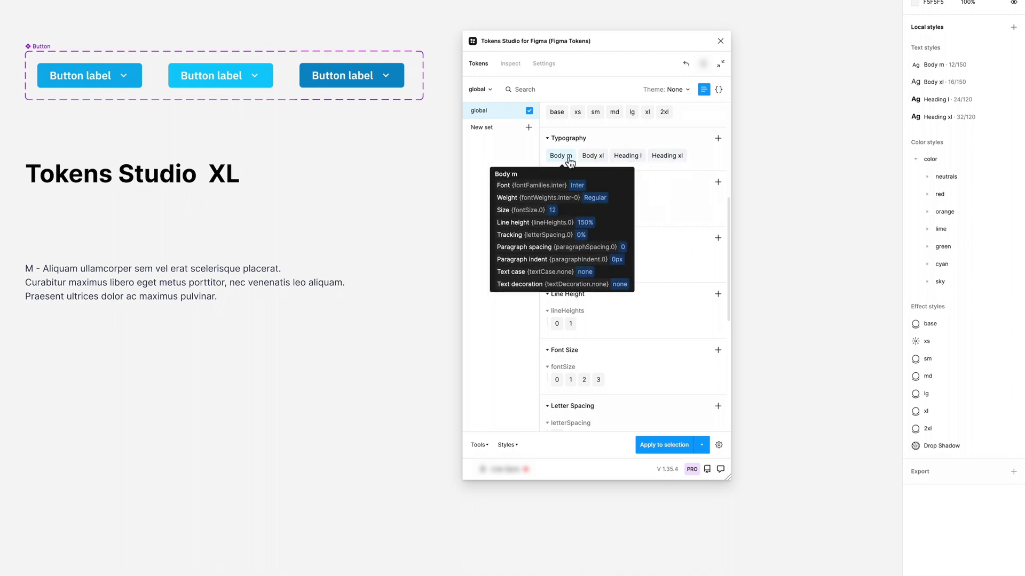
Change the sky/500 color style's hex value to 222222.
{"action": "left_click", "coordinate": [927, 282]}
{"action": "right_click", "coordinate": [961, 382]}
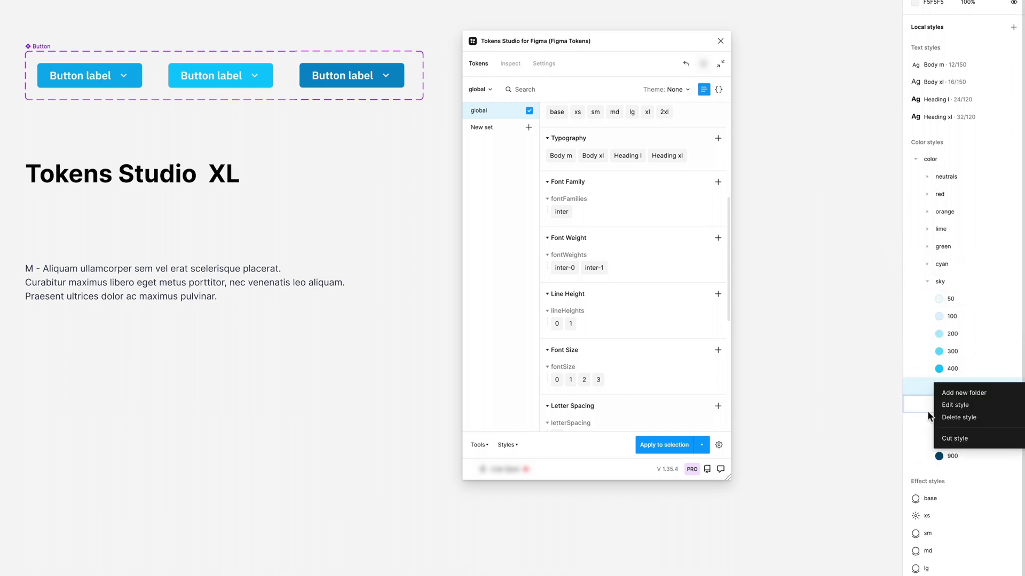
{"action": "left_click", "coordinate": [948, 406]}
{"action": "left_click", "coordinate": [773, 544]}
{"action": "type", "text": "22"}
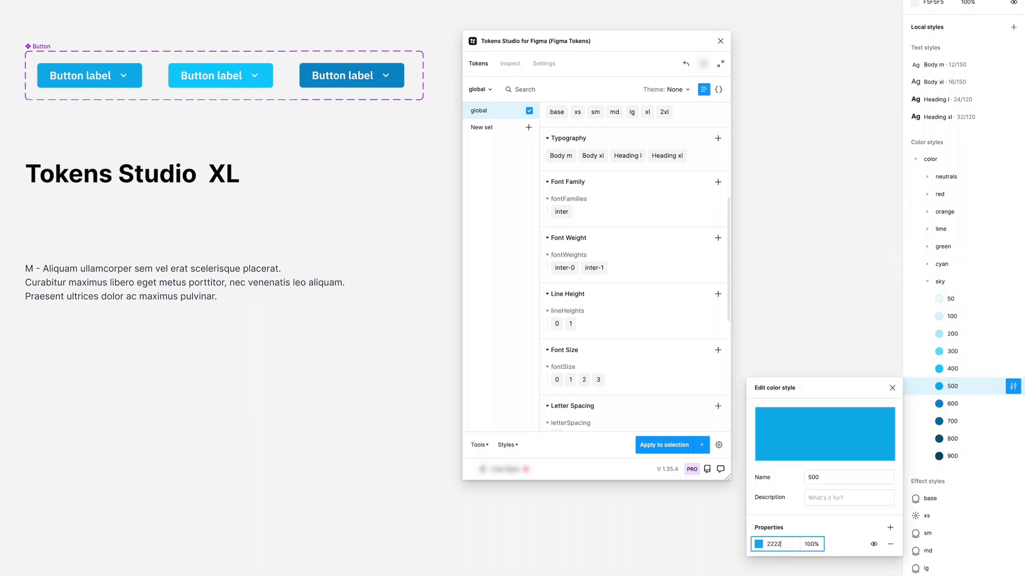
{"action": "type", "text": "22"}
{"action": "key", "text": "Return"}
{"action": "left_click", "coordinate": [813, 361]}
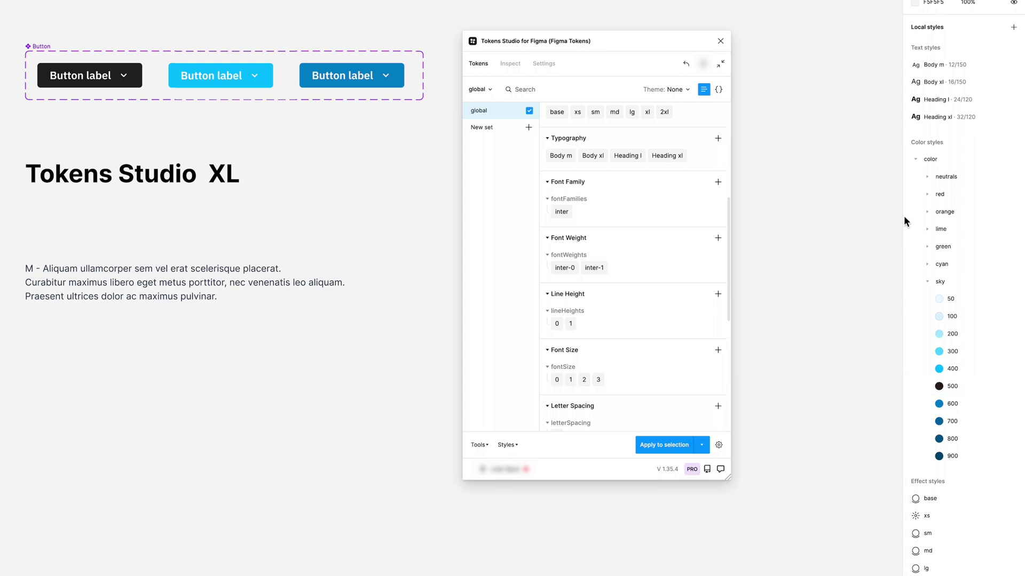
Make the Heading xl text style Extra Bold at size 48.
{"action": "left_click", "coordinate": [1012, 117]}
{"action": "left_click", "coordinate": [798, 291]}
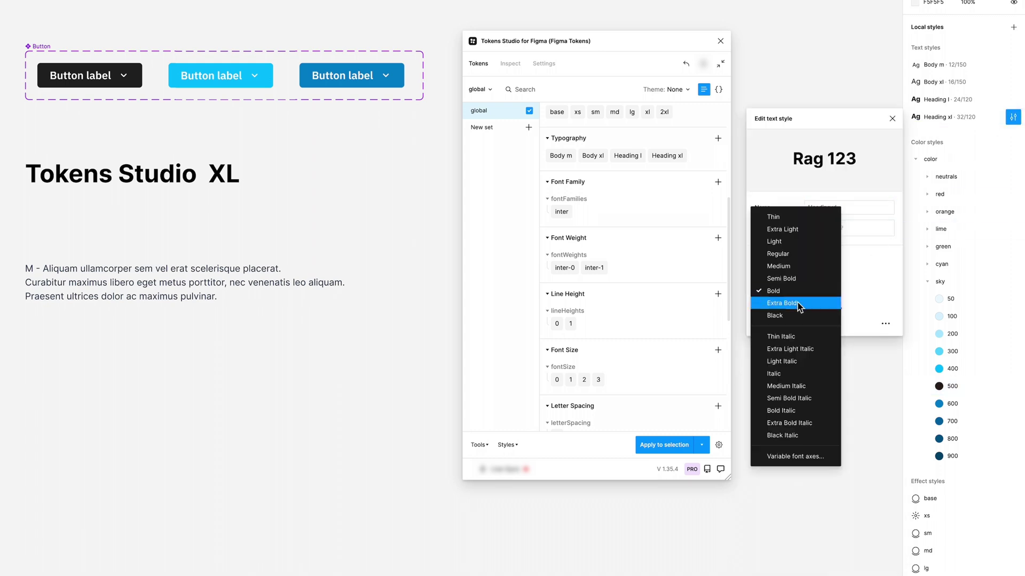
{"action": "type", "text": "48"}
{"action": "key", "text": "Return"}
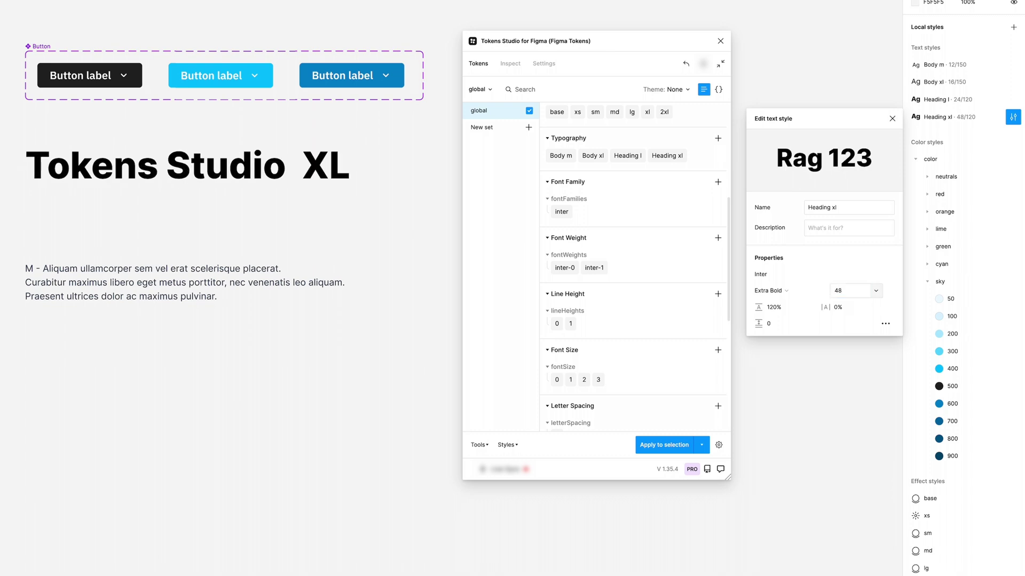
{"action": "left_click", "coordinate": [876, 80]}
Set the Body m text style's font size to 16.
{"action": "left_click", "coordinate": [1012, 64]}
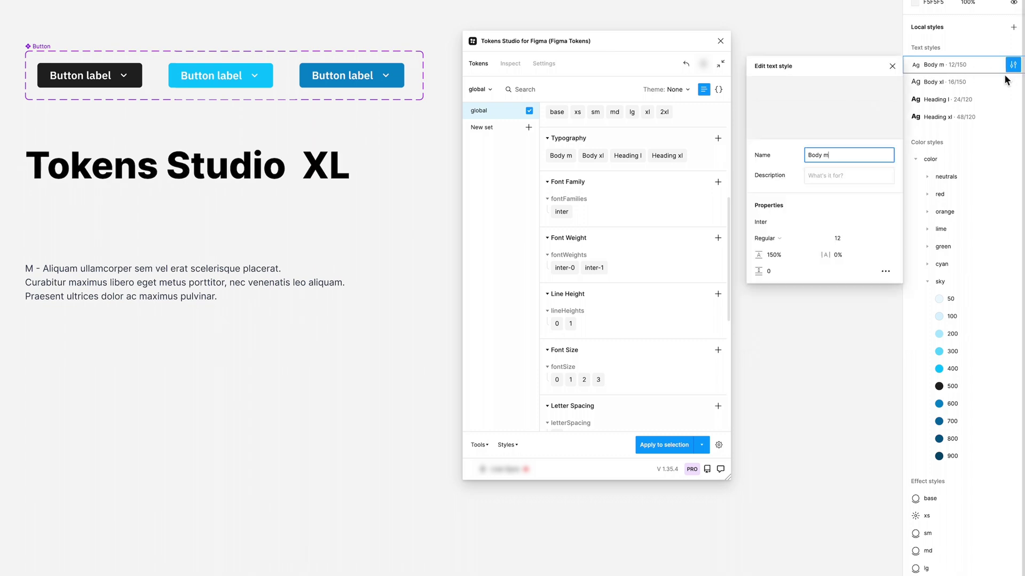
{"action": "left_click", "coordinate": [855, 241]}
{"action": "type", "text": "16"}
{"action": "key", "text": "Return"}
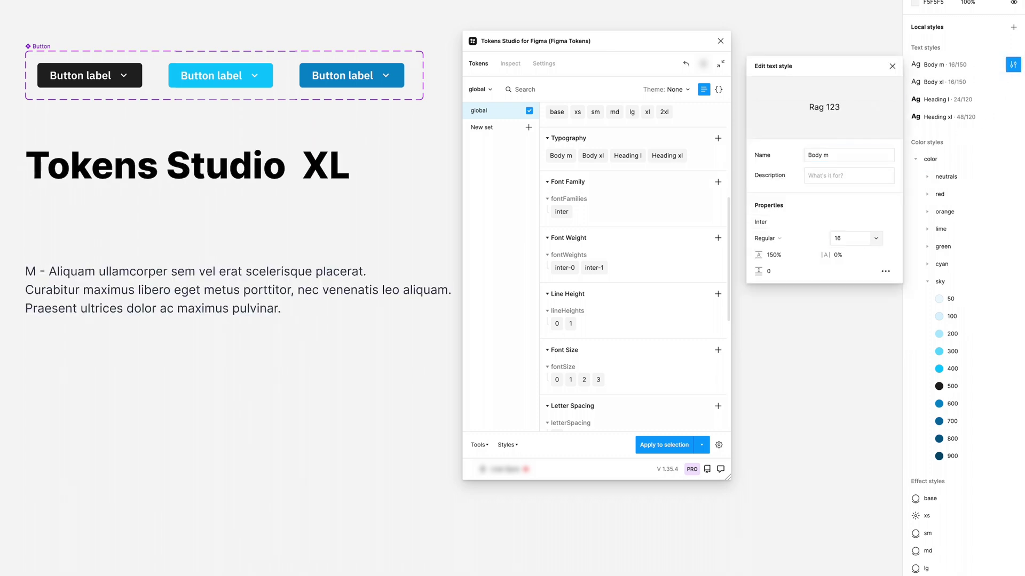
Re-import the edited color, text and shadow styles and add all updated tokens.
{"action": "left_click", "coordinate": [814, 327]}
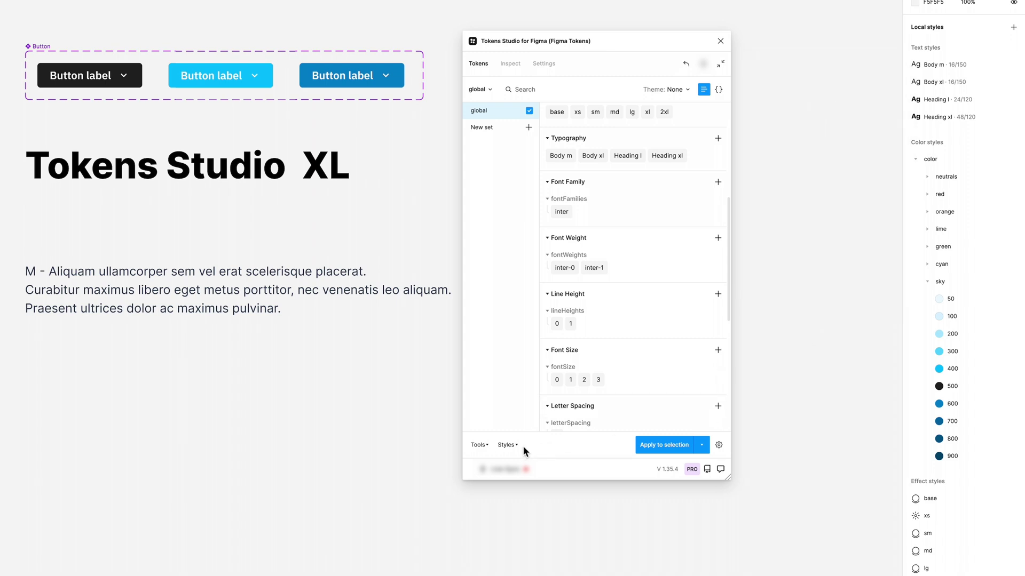
{"action": "left_click", "coordinate": [512, 445]}
{"action": "left_click", "coordinate": [534, 418]}
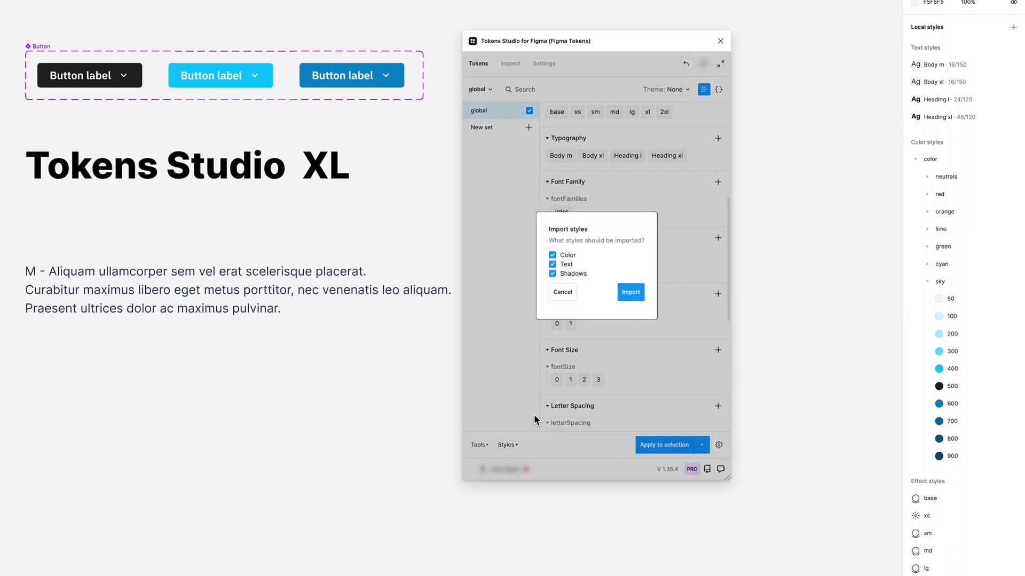
{"action": "left_click", "coordinate": [631, 295]}
{"action": "scroll", "coordinate": [631, 297], "scroll_direction": "down", "scroll_amount": 1}
{"action": "scroll", "coordinate": [630, 297], "scroll_direction": "down", "scroll_amount": 3}
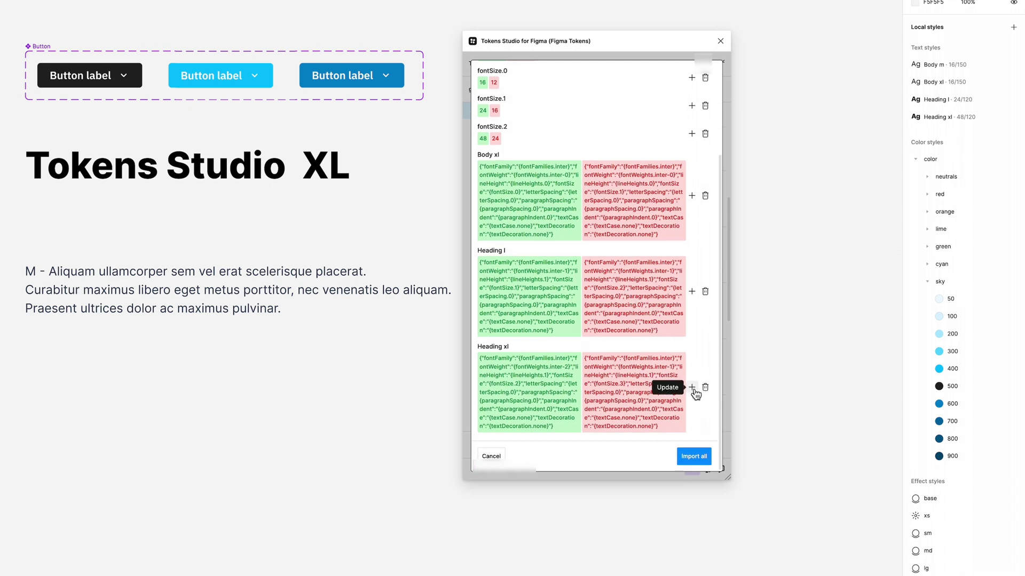
{"action": "left_click", "coordinate": [705, 458]}
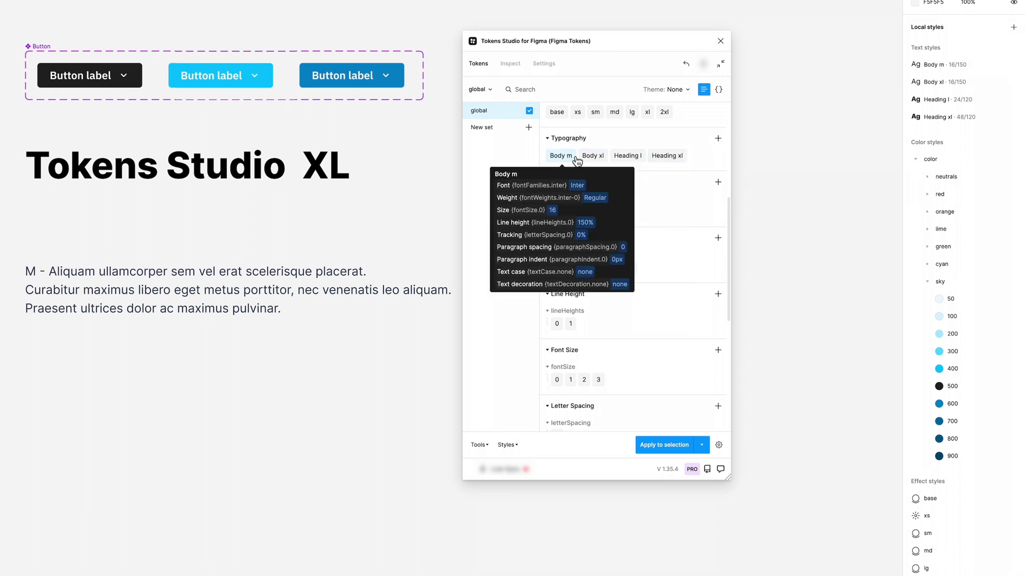
{"action": "scroll", "coordinate": [699, 224], "scroll_direction": "up", "scroll_amount": 2}
{"action": "scroll", "coordinate": [698, 225], "scroll_direction": "up", "scroll_amount": 2}
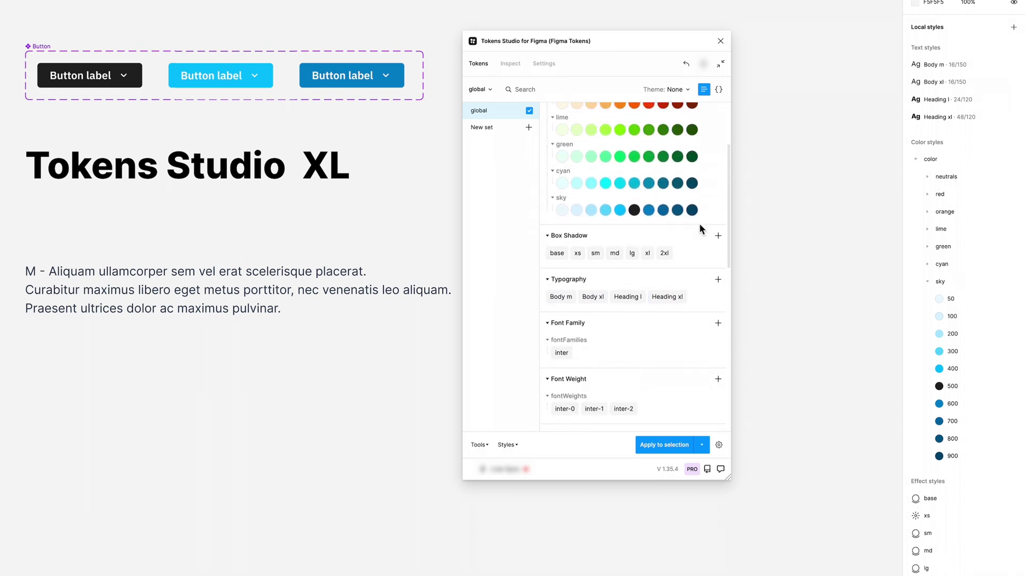